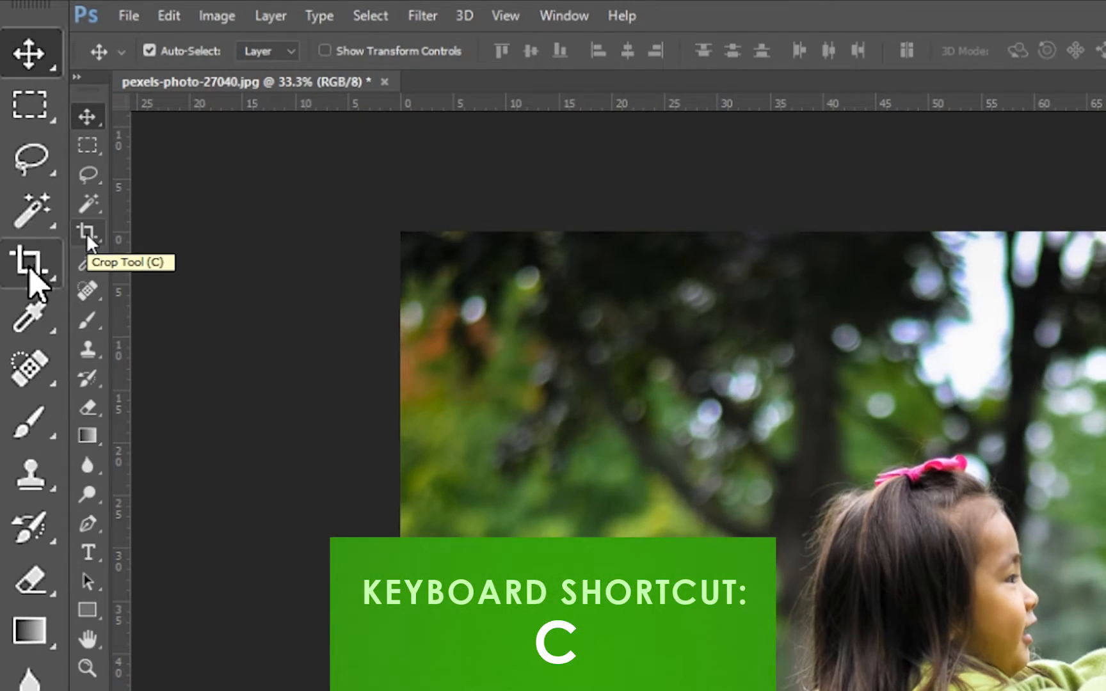
Crop the photo around the girl and the large bubble with the Crop tool at Original Ratio, and undo the crop.
{"action": "left_click", "coordinate": [86, 233]}
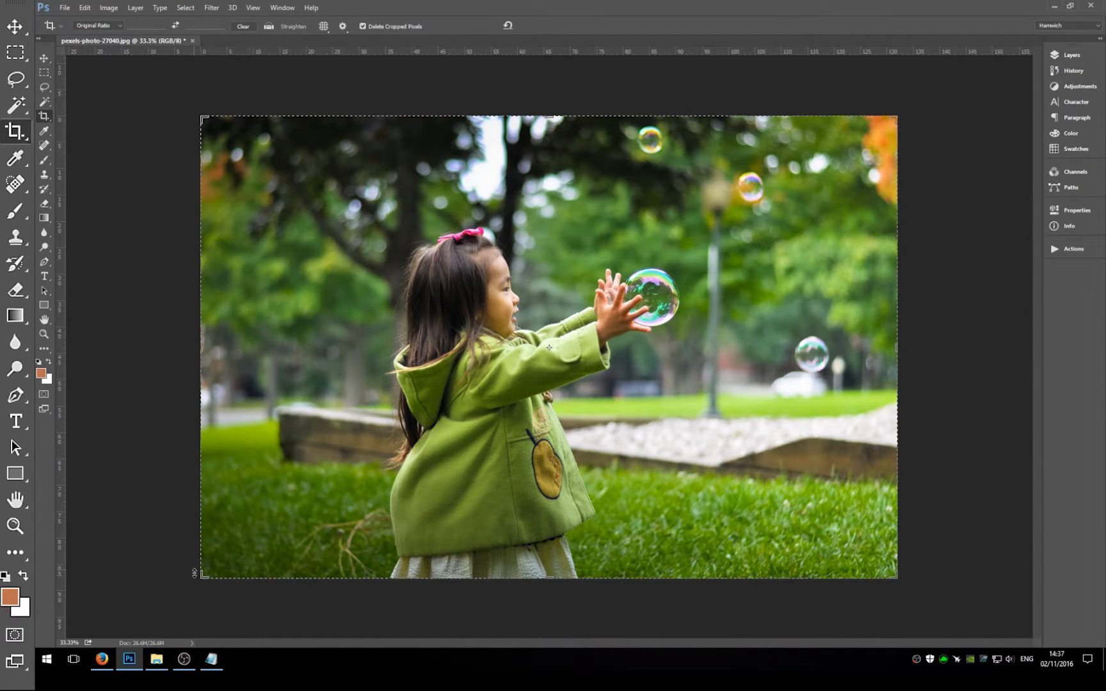
{"action": "left_click", "coordinate": [118, 26]}
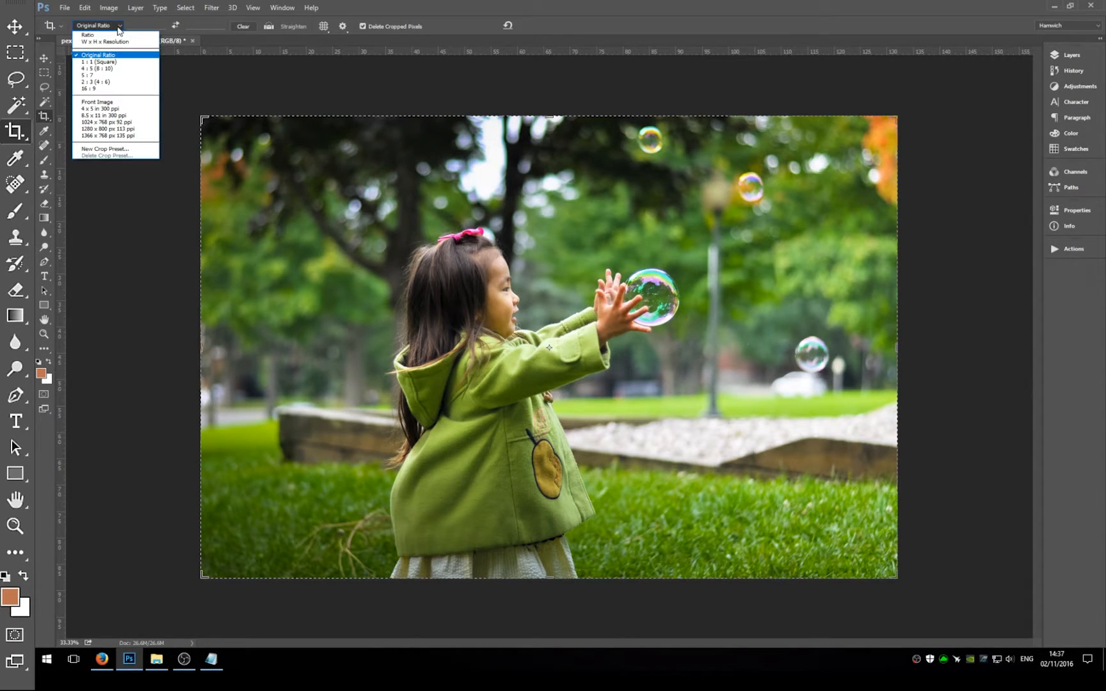
{"action": "left_click", "coordinate": [98, 55]}
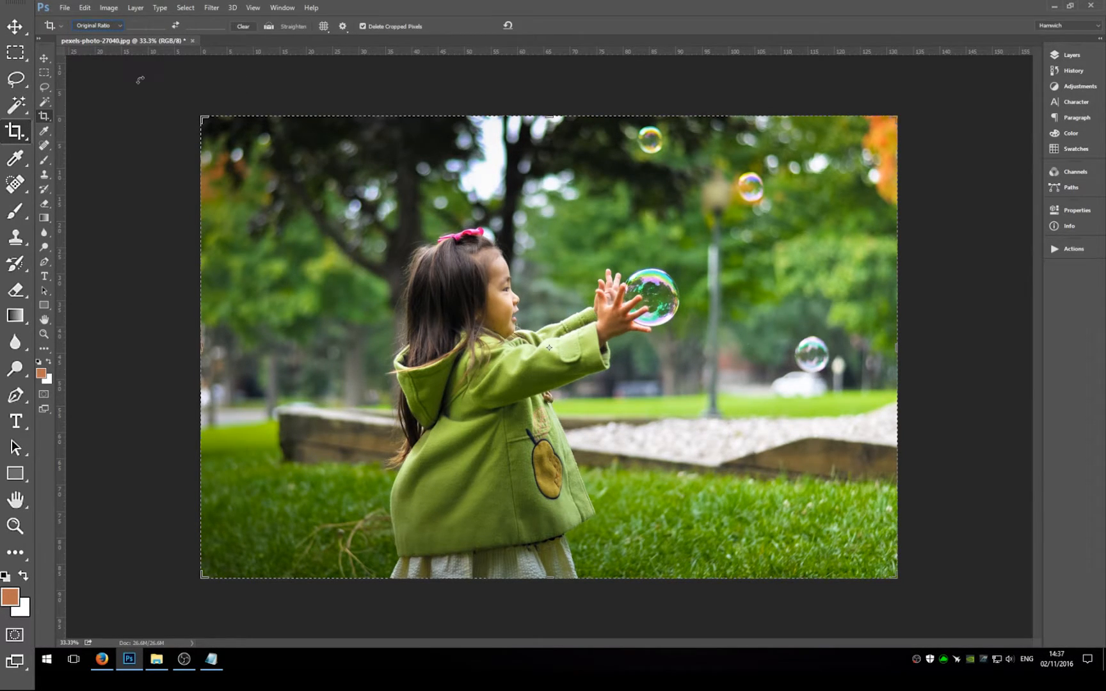
{"action": "left_click_drag", "start_coordinate": [203, 117], "coordinate": [243, 209]}
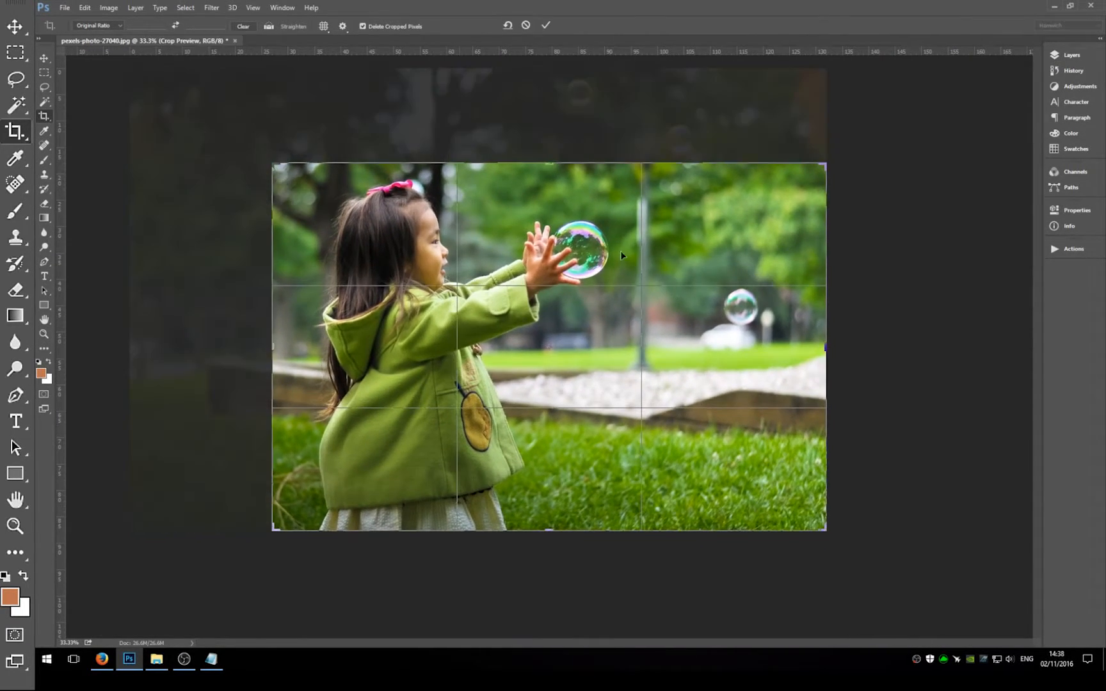
{"action": "left_click_drag", "start_coordinate": [828, 531], "coordinate": [721, 485]}
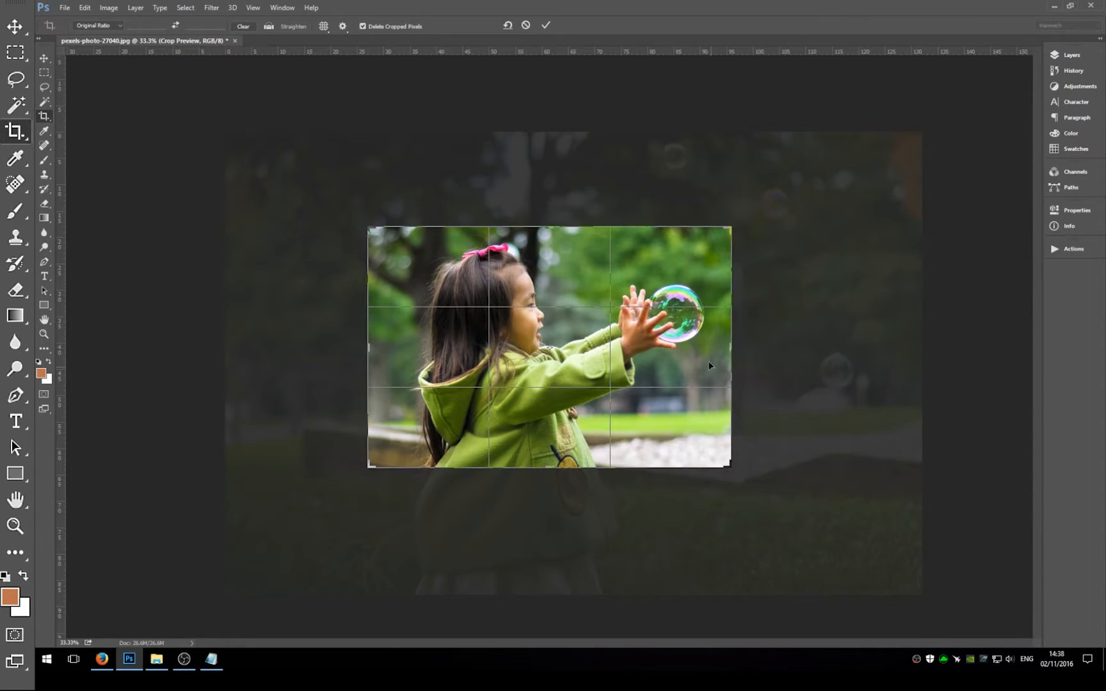
{"action": "left_click", "coordinate": [544, 26]}
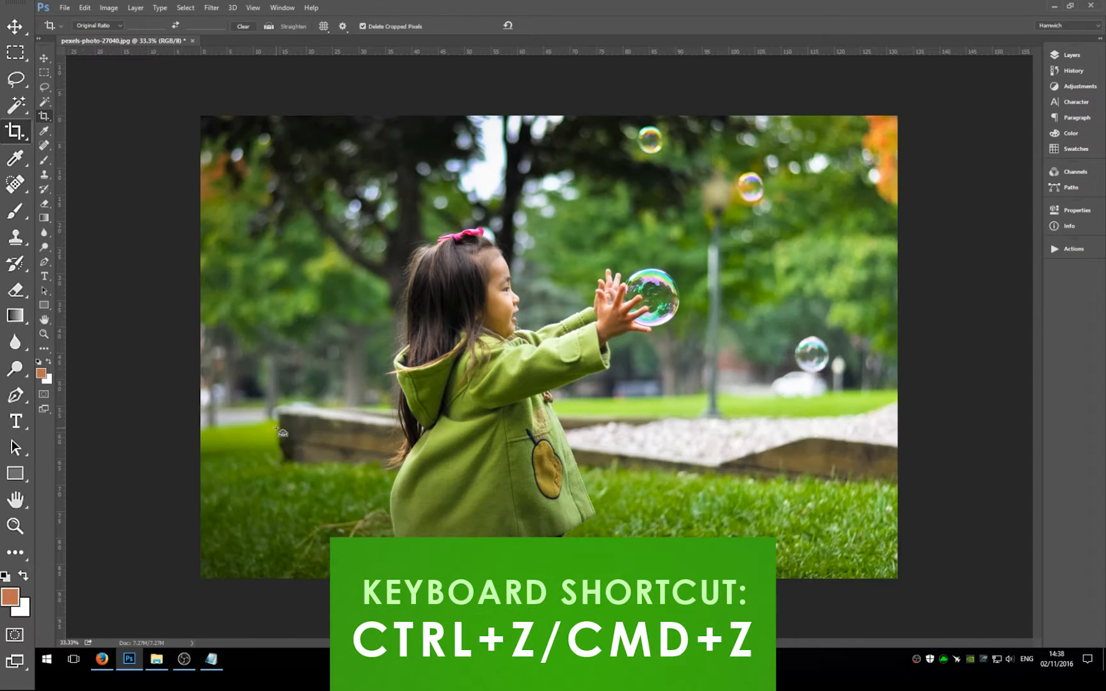
{"action": "key", "text": "ctrl+z"}
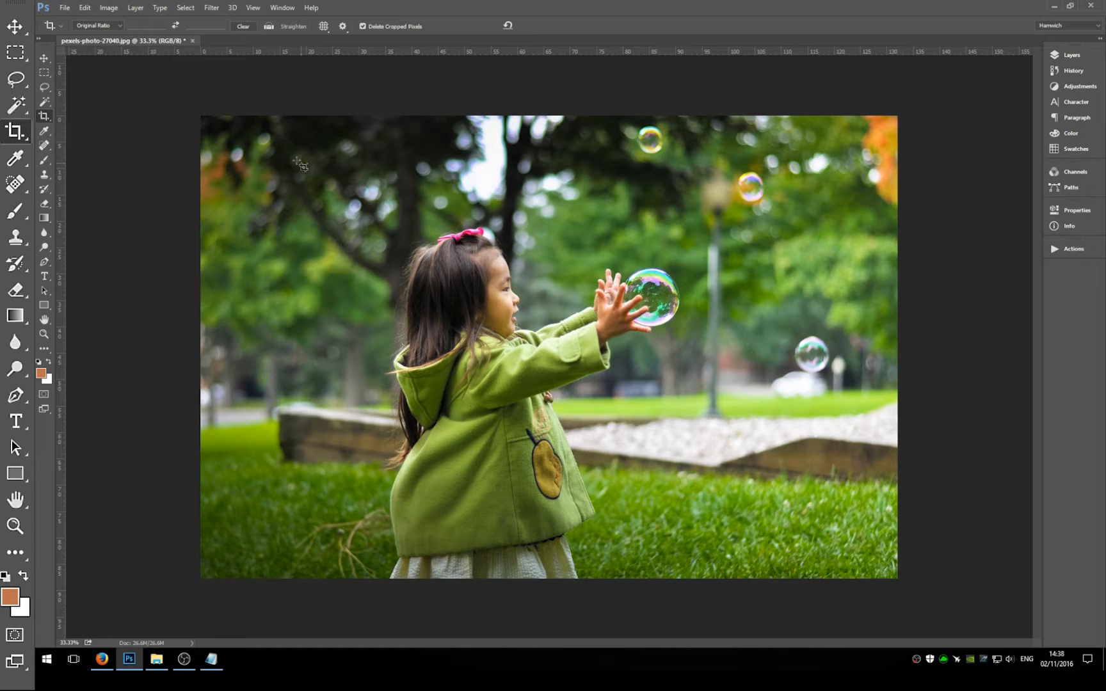
{"action": "left_click", "coordinate": [18, 33]}
{"action": "left_click", "coordinate": [10, 134]}
{"action": "left_click", "coordinate": [334, 104]}
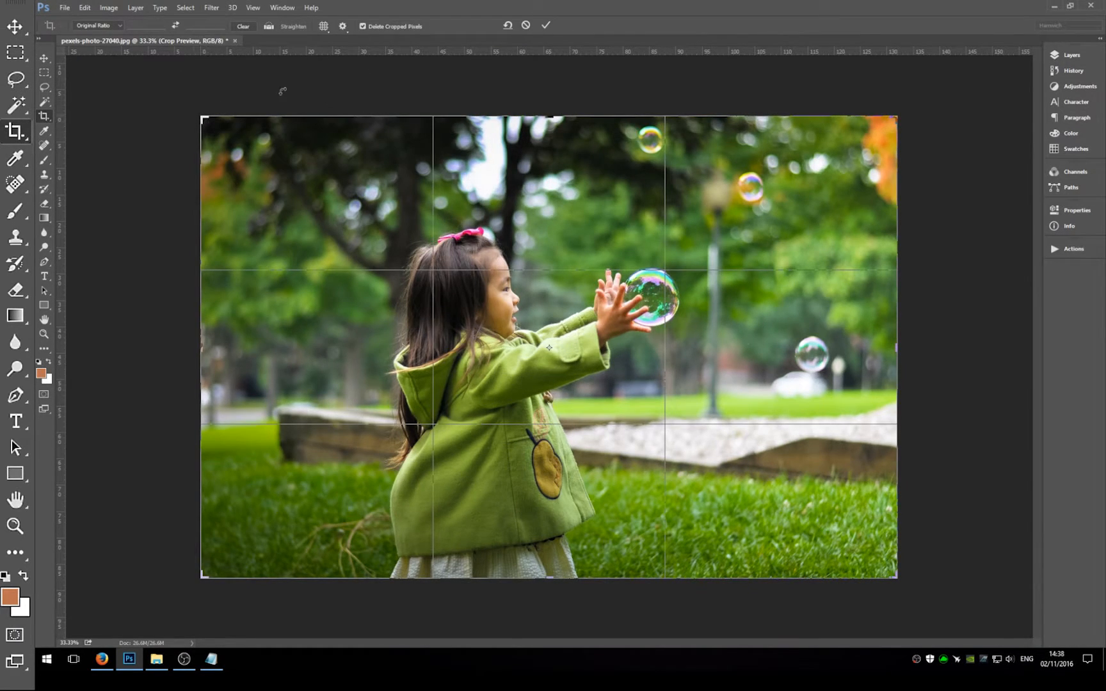
{"action": "left_click", "coordinate": [527, 27]}
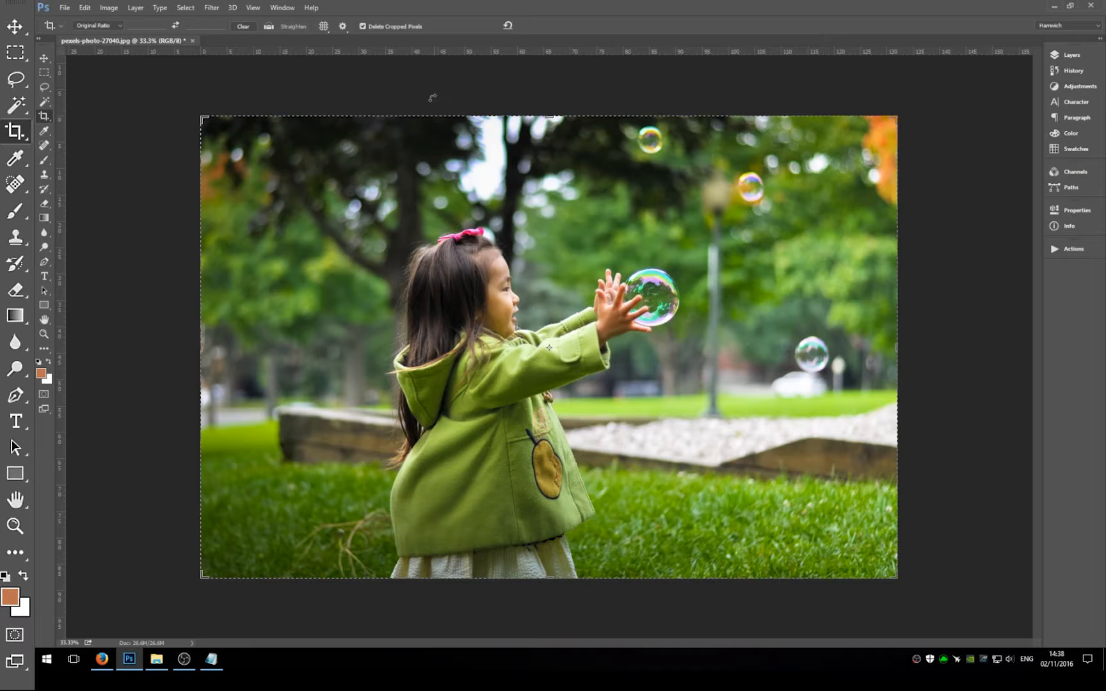
Draw a new original-ratio crop frame and reposition and fine-tune it around the girl's upper body and the large bubble.
{"action": "left_click", "coordinate": [46, 60]}
{"action": "left_click", "coordinate": [14, 134]}
{"action": "left_click_drag", "start_coordinate": [383, 217], "coordinate": [732, 489]}
{"action": "left_click_drag", "start_coordinate": [537, 286], "coordinate": [576, 347]}
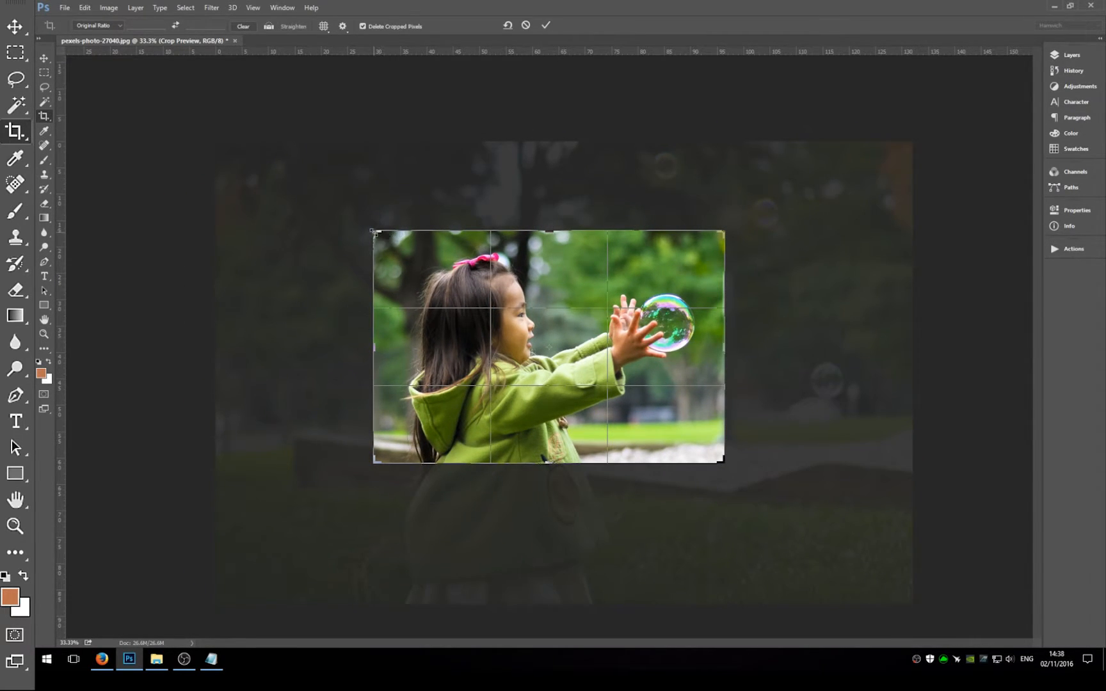
{"action": "mouse_move", "coordinate": [373, 231]}
{"action": "left_mouse_down"}
{"action": "mouse_move", "coordinate": [336, 208]}
{"action": "mouse_move", "coordinate": [374, 235]}
{"action": "left_mouse_up"}
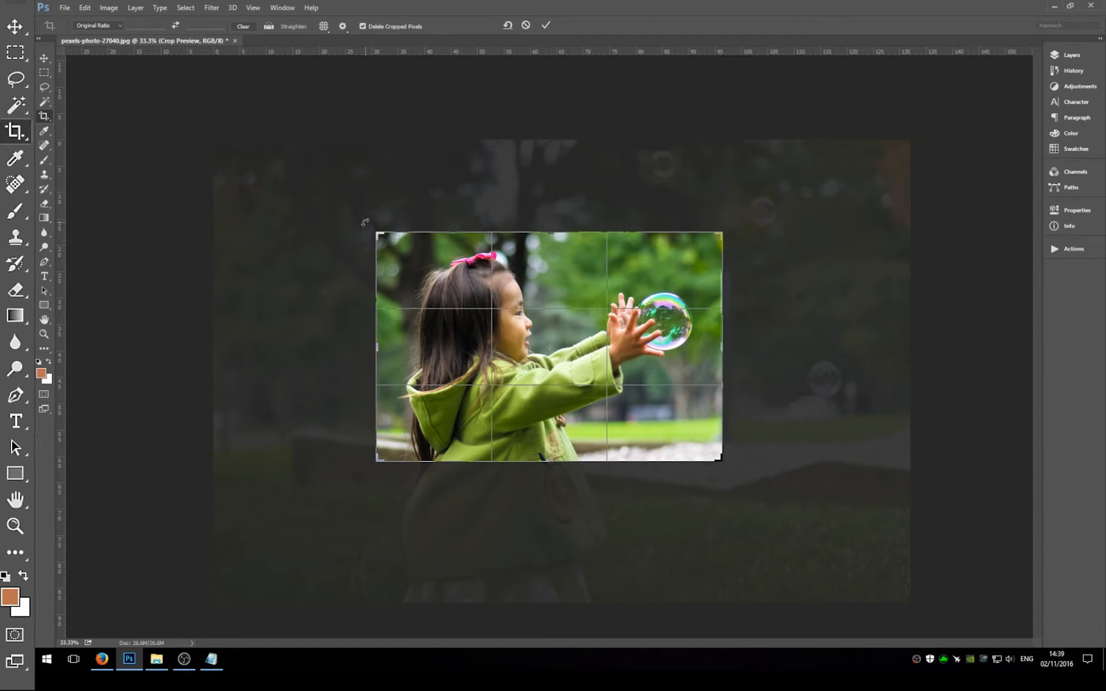
Rotate the photo clockwise inside the crop frame, apply the crop, and undo it.
{"action": "left_click_drag", "start_coordinate": [365, 222], "coordinate": [455, 216]}
{"action": "mouse_move", "coordinate": [558, 318]}
{"action": "left_mouse_down"}
{"action": "mouse_move", "coordinate": [565, 334]}
{"action": "mouse_move", "coordinate": [568, 325]}
{"action": "left_mouse_up"}
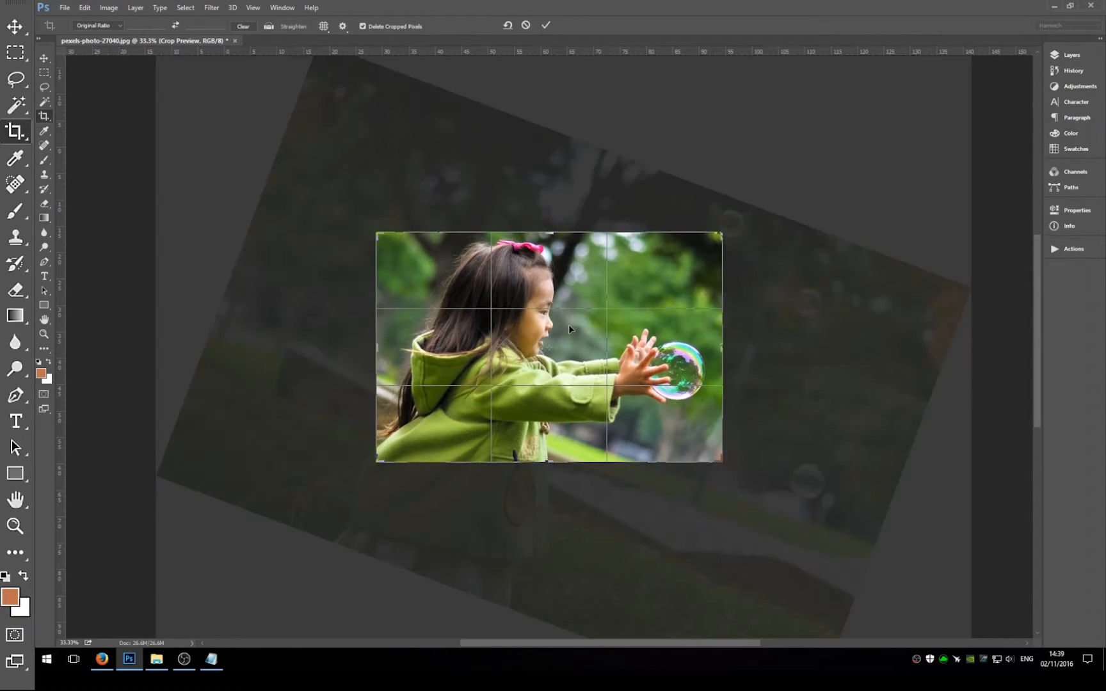
{"action": "left_click", "coordinate": [546, 25]}
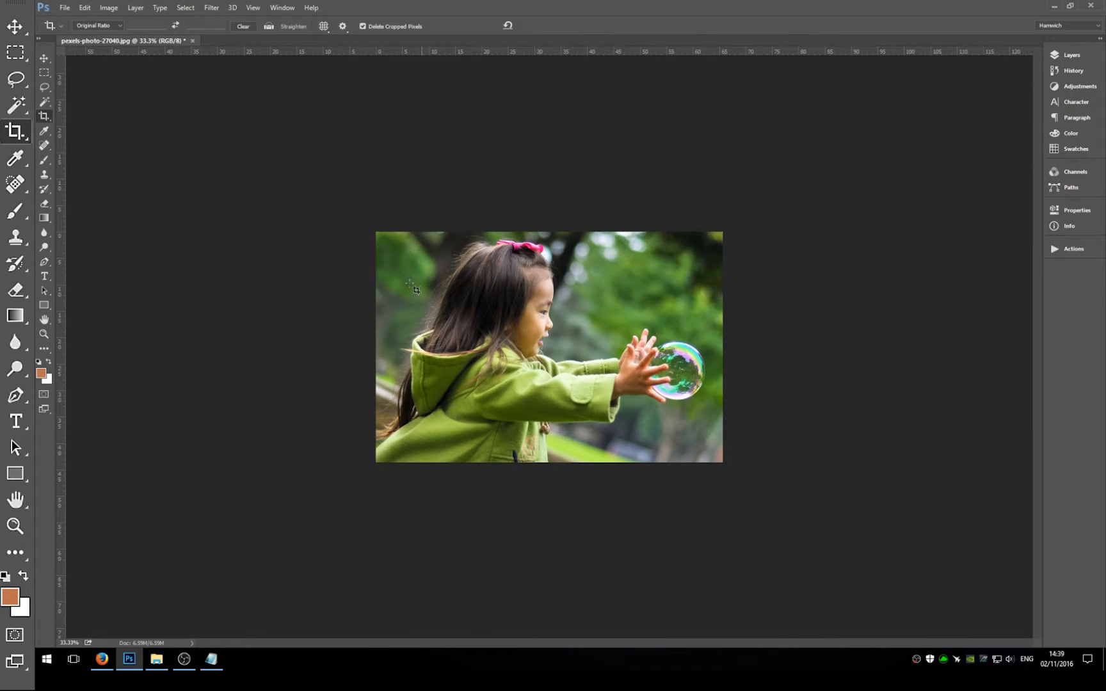
{"action": "key", "text": "ctrl"}
{"action": "key", "text": "ctrl+z"}
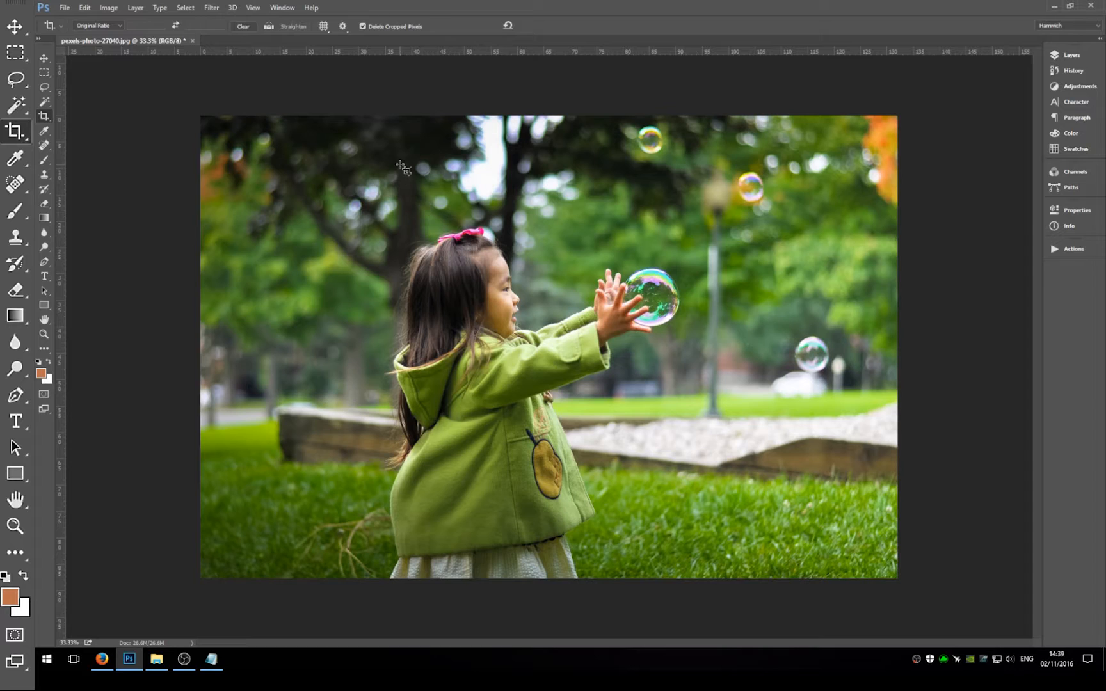
Draw a crop frame around the girl and bubble, switch it to the Ratio preset at 1:1, and enlarge it slightly.
{"action": "left_click_drag", "start_coordinate": [356, 192], "coordinate": [753, 474]}
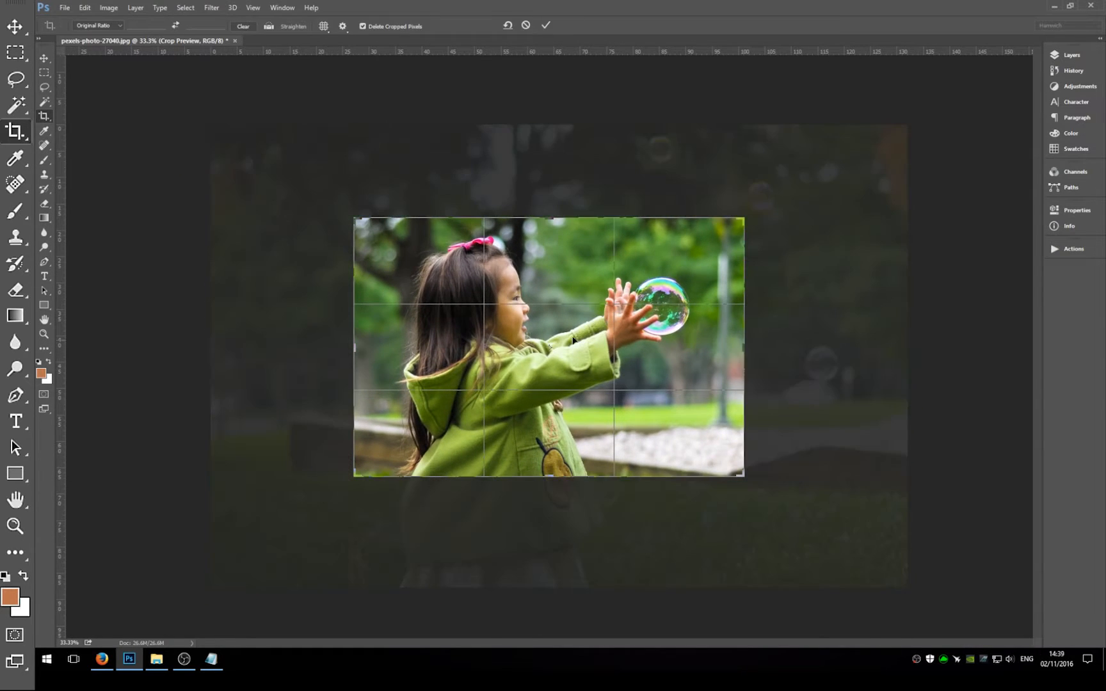
{"action": "left_click", "coordinate": [119, 27]}
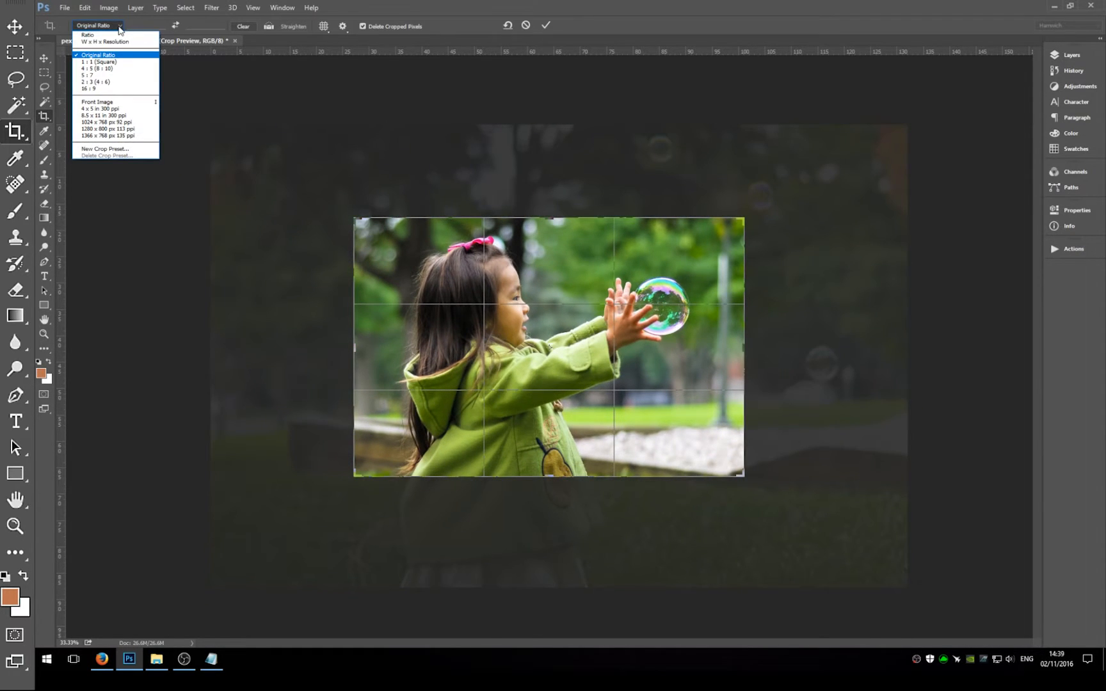
{"action": "left_click", "coordinate": [113, 36]}
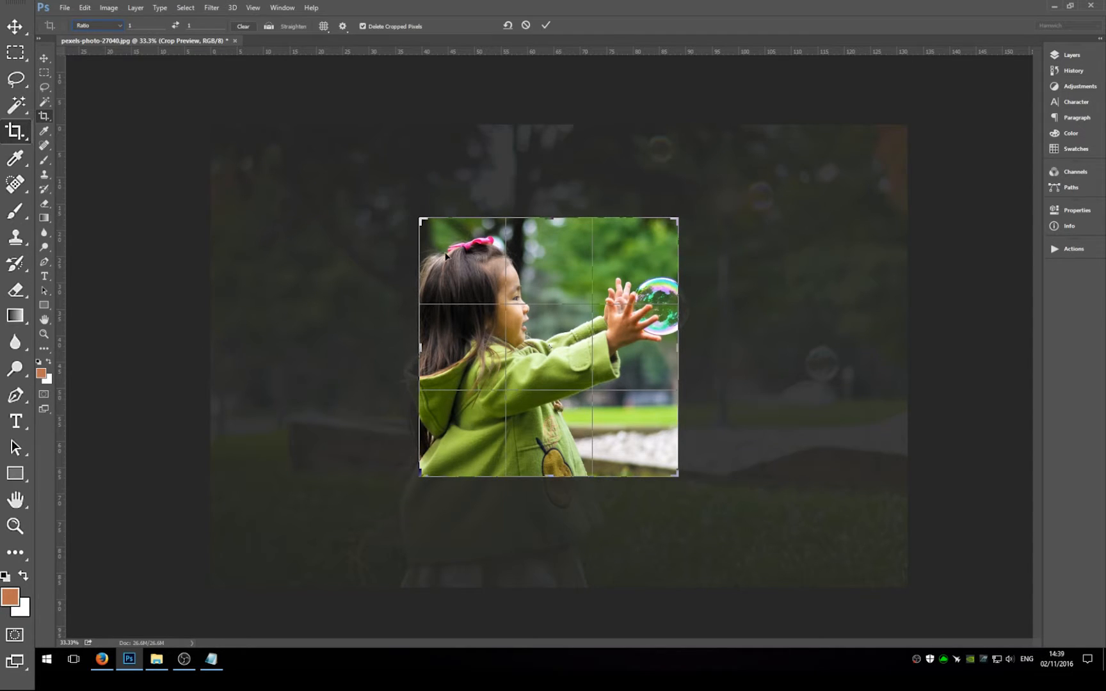
{"action": "left_click_drag", "start_coordinate": [418, 215], "coordinate": [408, 206]}
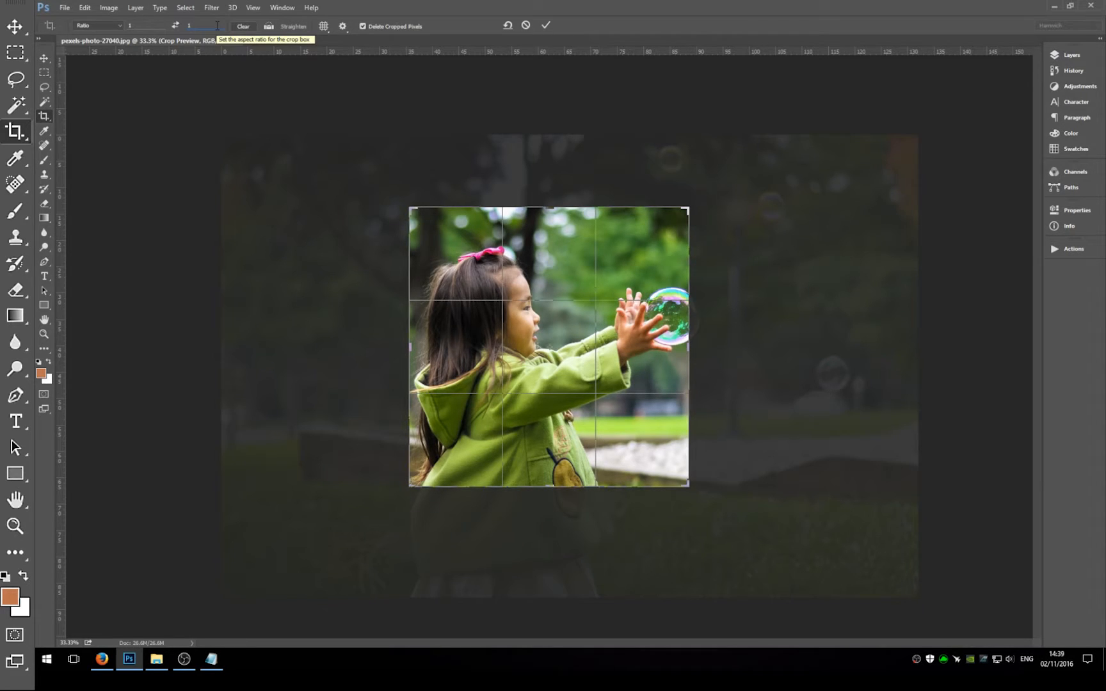
Try a tall 1:3 crop ratio and restore the ratio to 1:1.
{"action": "type", "text": "3"}
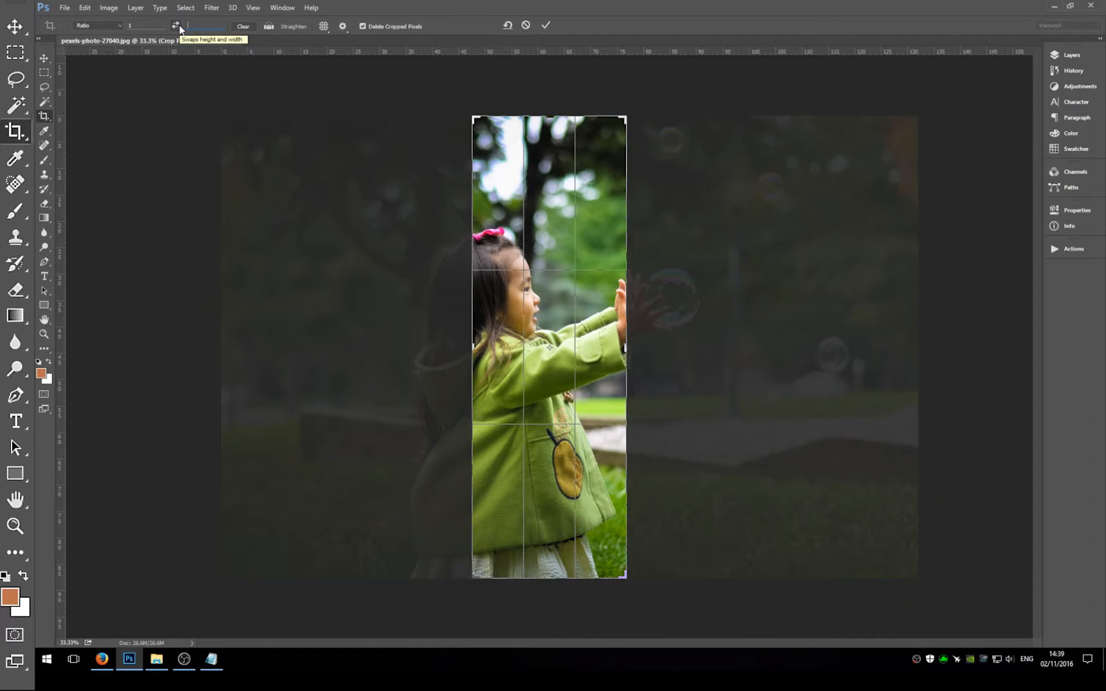
{"action": "key", "text": "BackSpace"}
{"action": "type", "text": "1"}
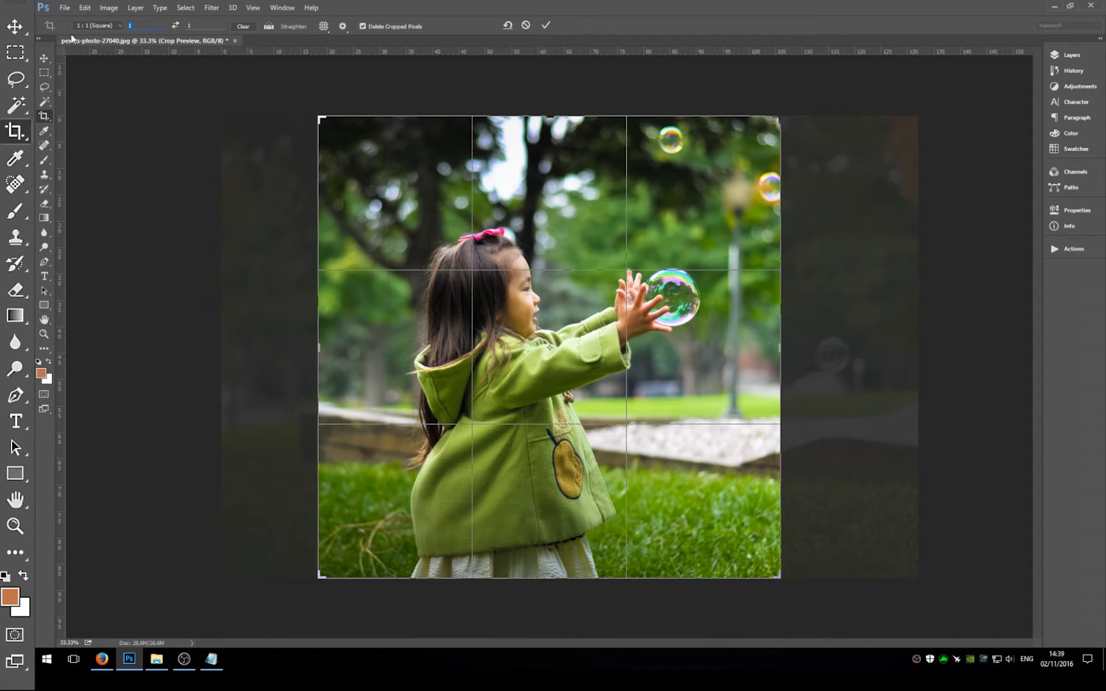
{"action": "type", "text": "3"}
Crop the photo to a wide 3:1 strip framing the girl's upper body, and undo the crop.
{"action": "left_click_drag", "start_coordinate": [505, 267], "coordinate": [512, 302]}
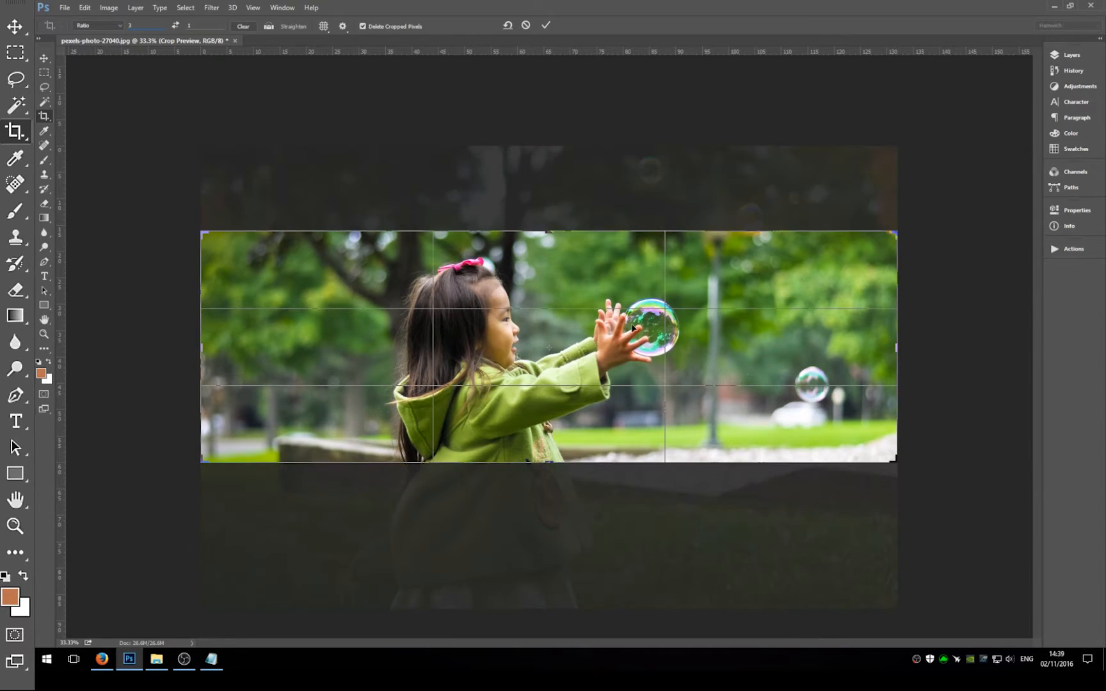
{"action": "left_click", "coordinate": [545, 25]}
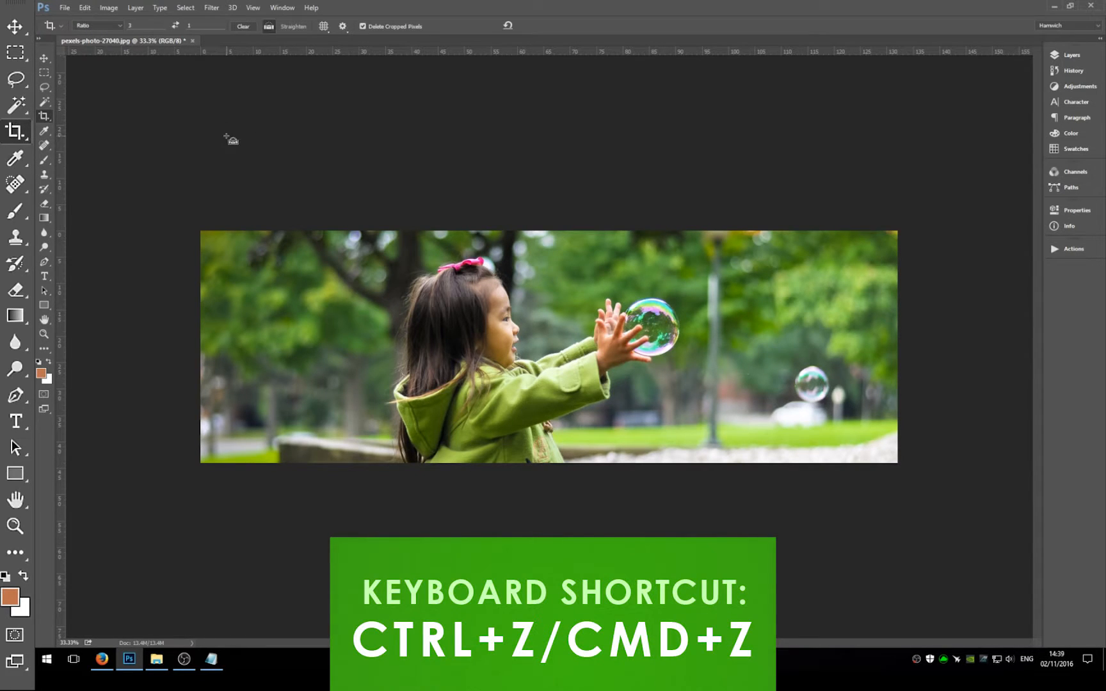
{"action": "key", "text": "ctrl+z"}
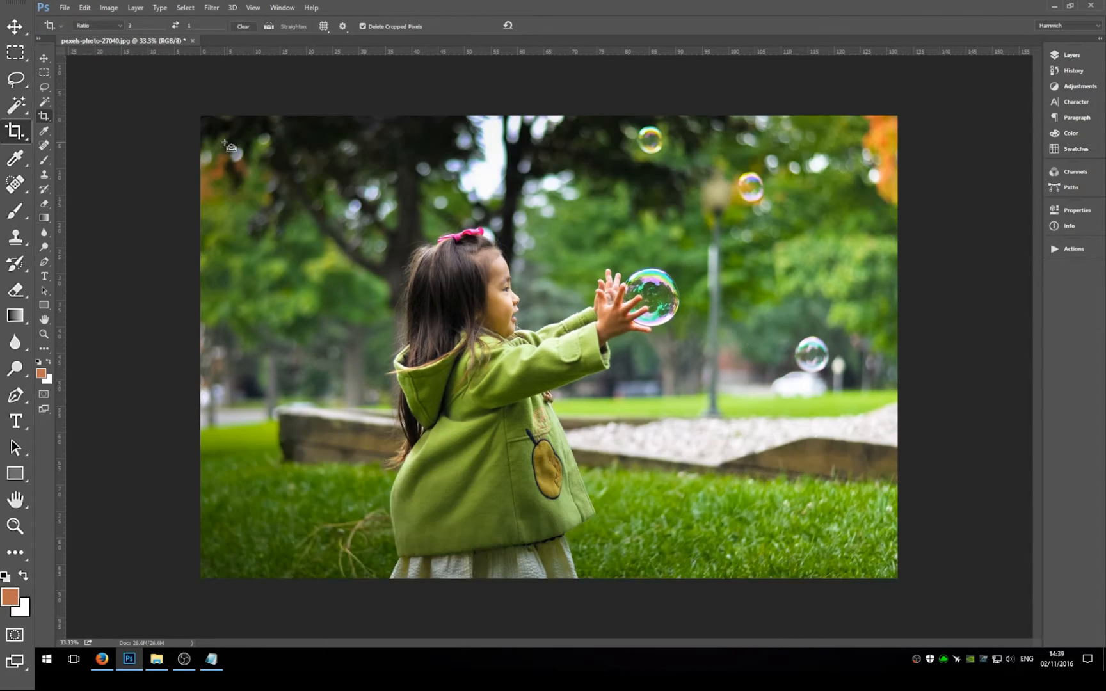
Set the crop preset to W x H x Resolution with 7 cm width, 5 cm height and a resolution of 125 px/in.
{"action": "left_click", "coordinate": [116, 25]}
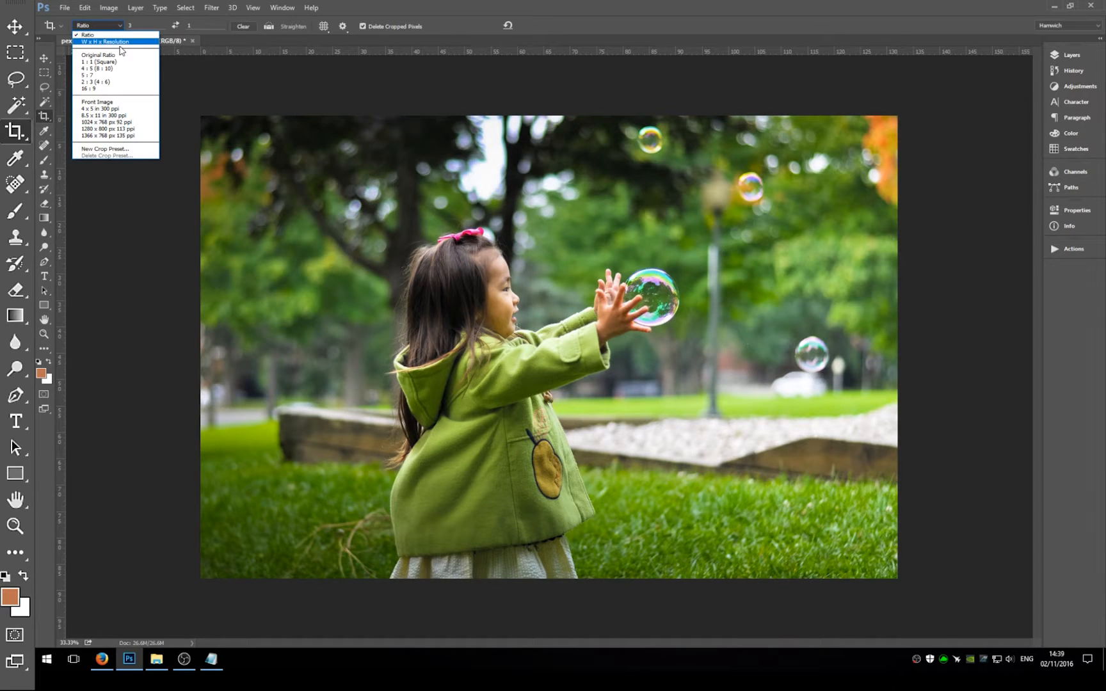
{"action": "left_click", "coordinate": [118, 42]}
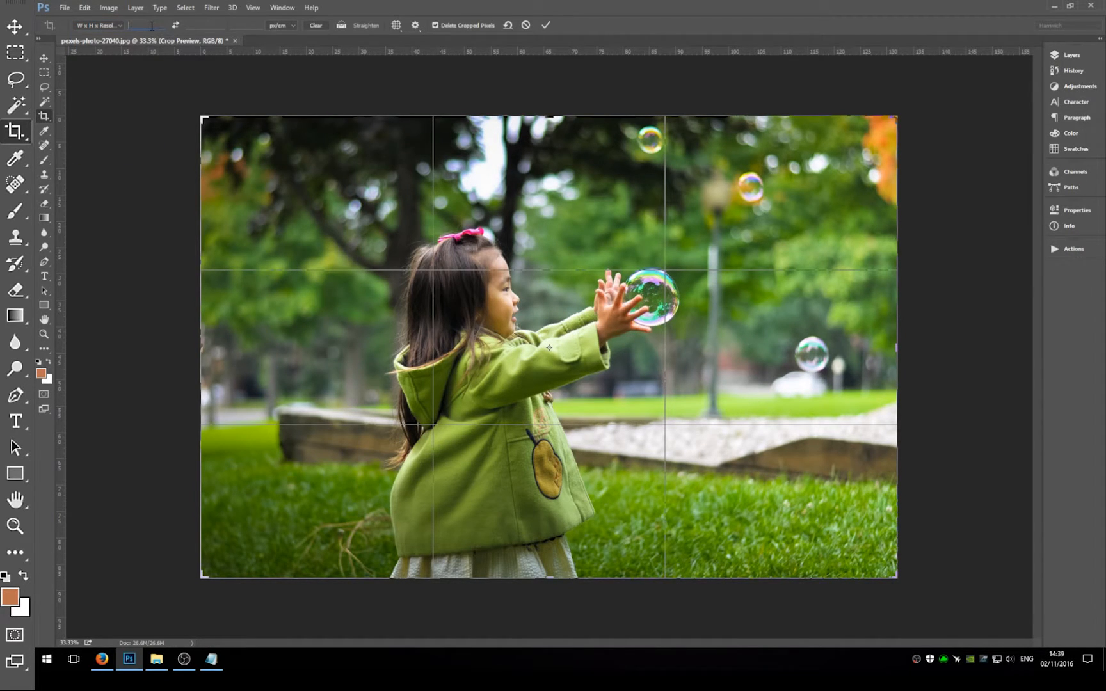
{"action": "left_click", "coordinate": [286, 26]}
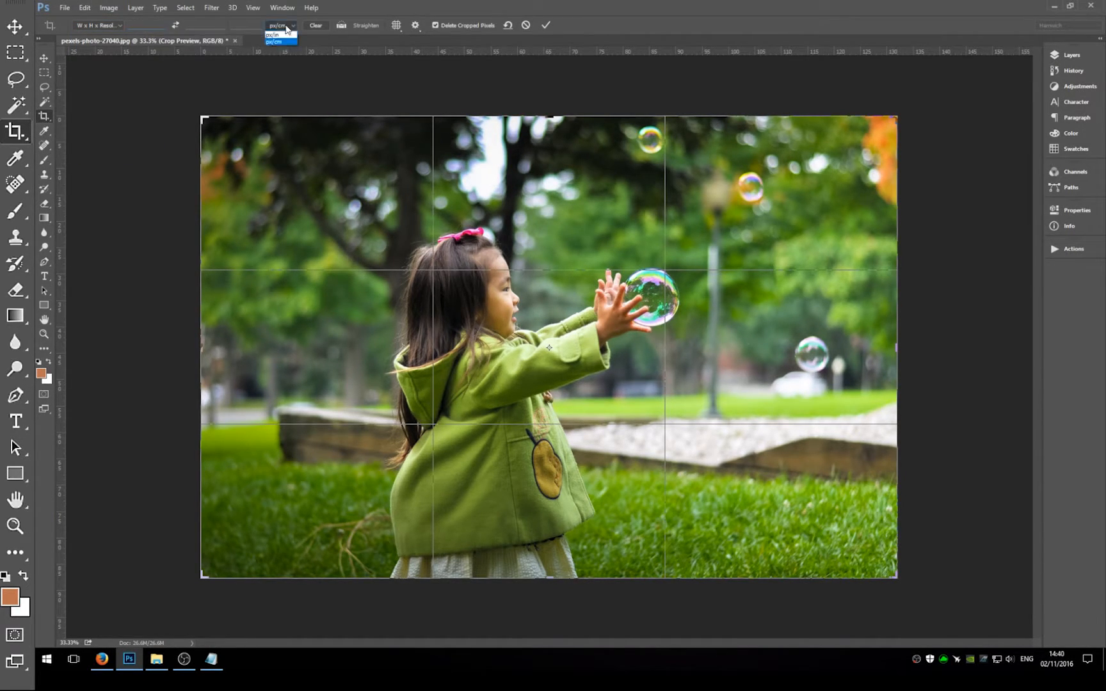
{"action": "left_click", "coordinate": [287, 34]}
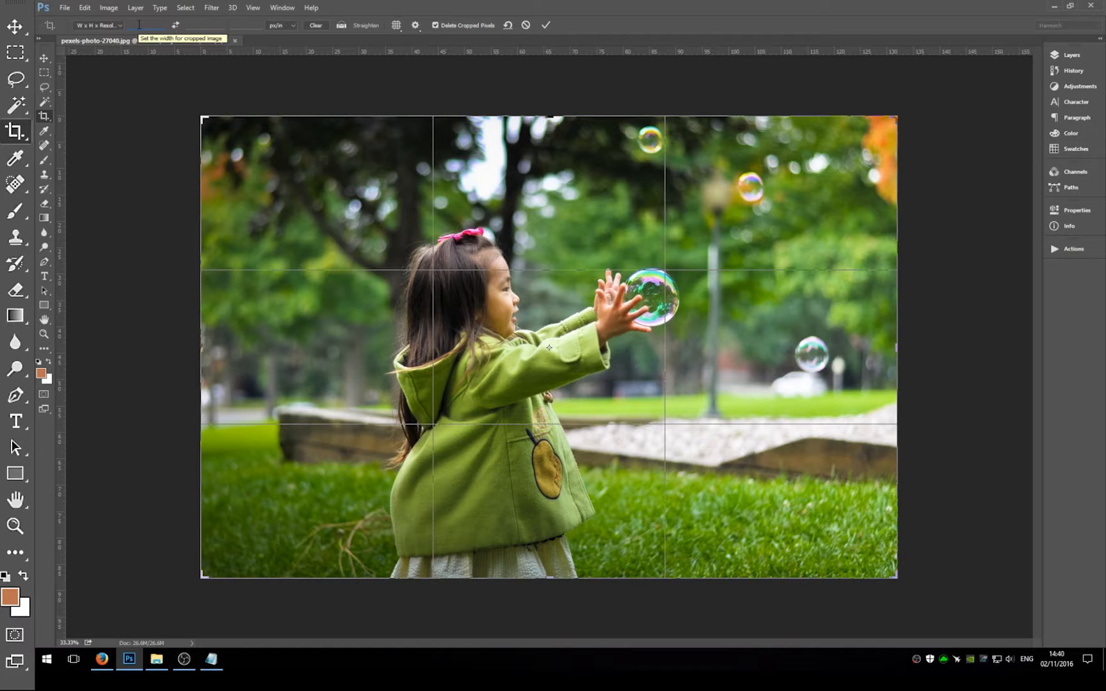
{"action": "key", "text": "Tab"}
{"action": "type", "text": "5"}
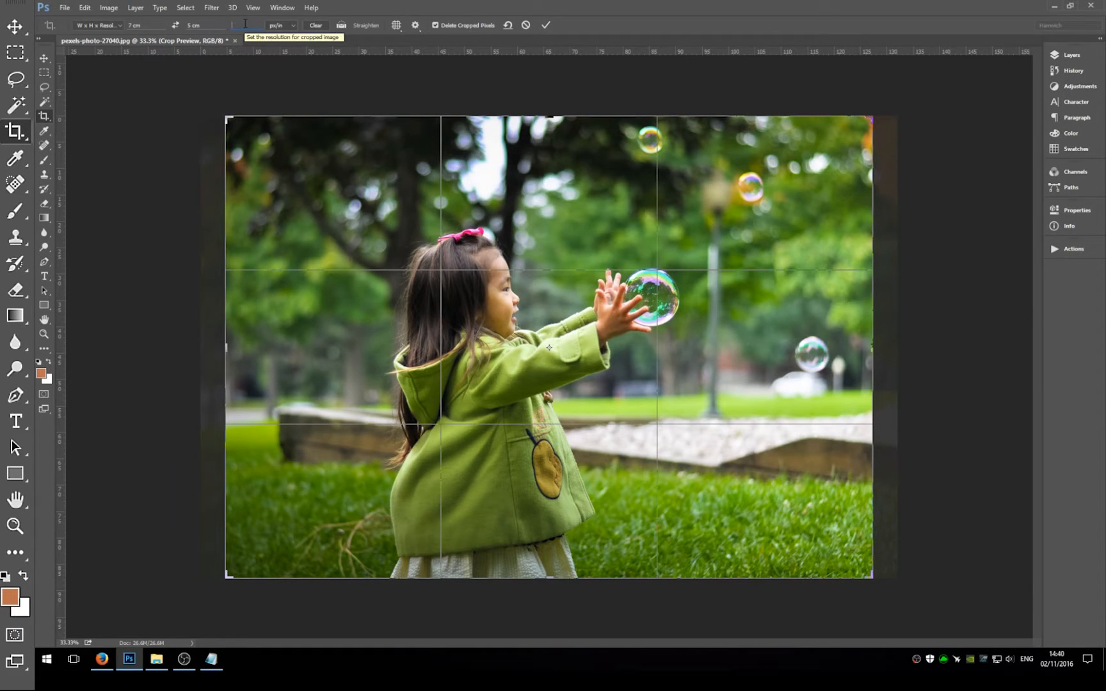
{"action": "left_click", "coordinate": [245, 24]}
{"action": "type", "text": "125"}
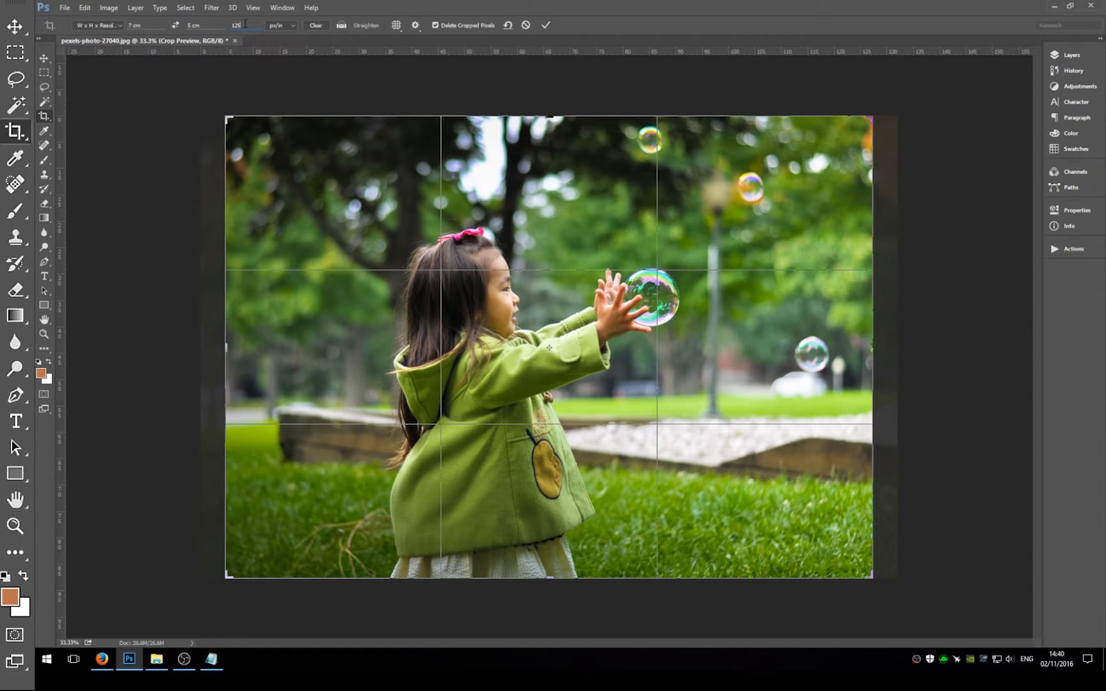
Change the crop dimensions to 7 in wide by 5 in high.
{"action": "left_click", "coordinate": [210, 23]}
{"action": "type", "text": "5 in"}
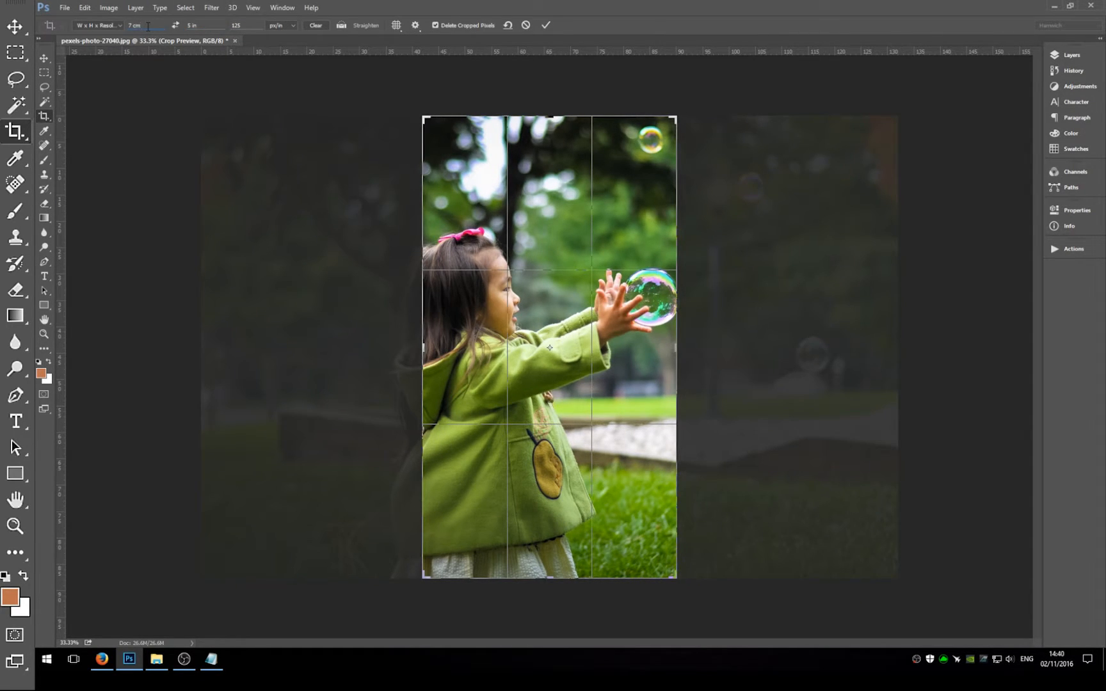
{"action": "type", "text": " in"}
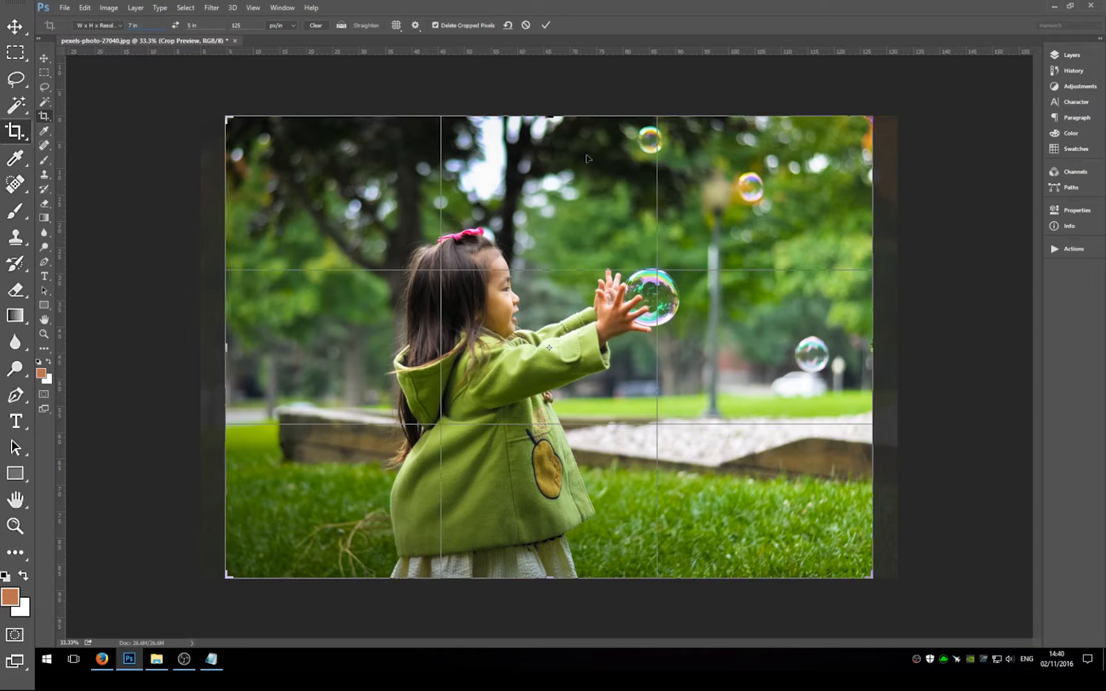
Tighten the 7 x 5 in frame around the girl and bubble, apply the crop and inspect it at 100%, and undo it.
{"action": "left_click_drag", "start_coordinate": [872, 116], "coordinate": [832, 161]}
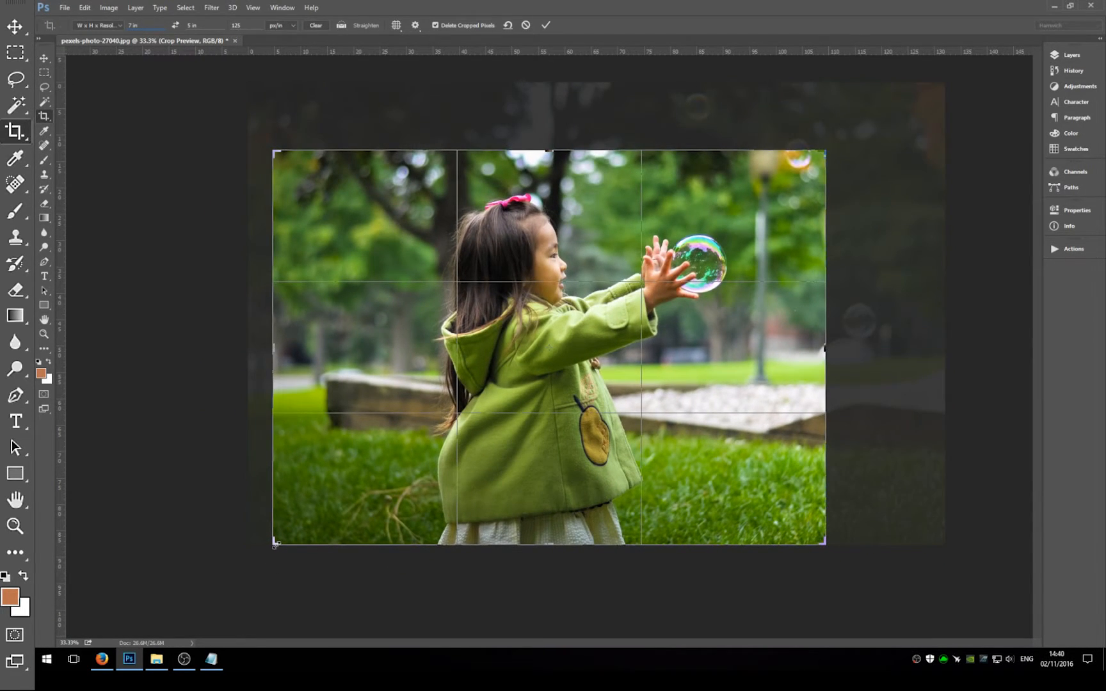
{"action": "left_click_drag", "start_coordinate": [276, 545], "coordinate": [324, 508]}
{"action": "left_click_drag", "start_coordinate": [543, 446], "coordinate": [576, 433]}
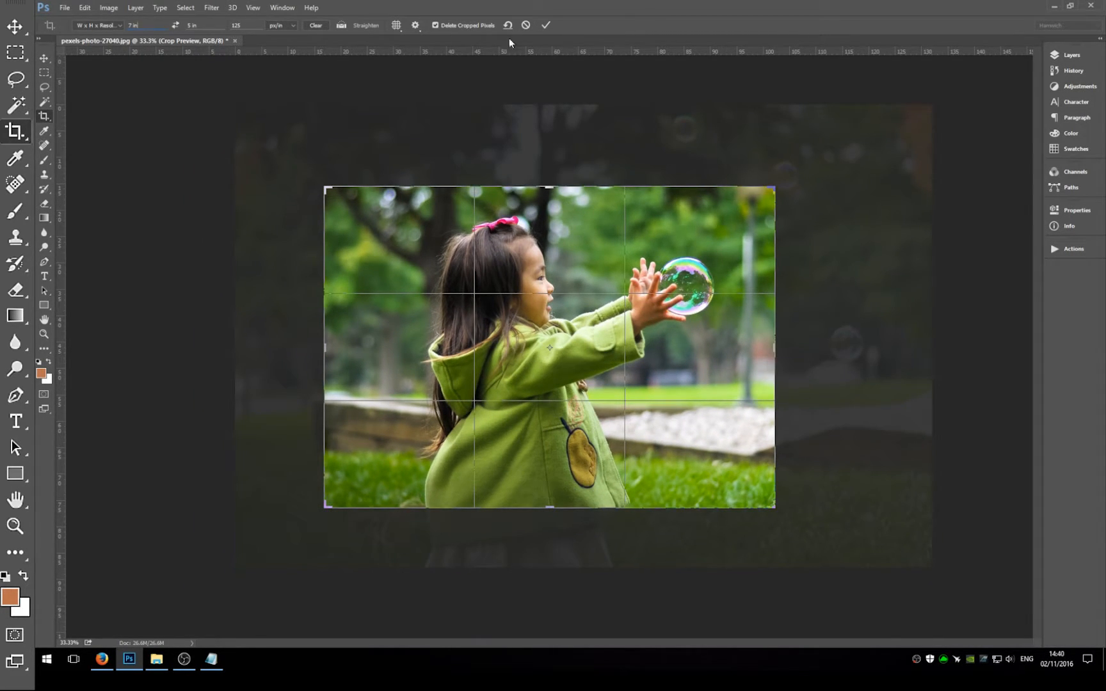
{"action": "left_click", "coordinate": [546, 26]}
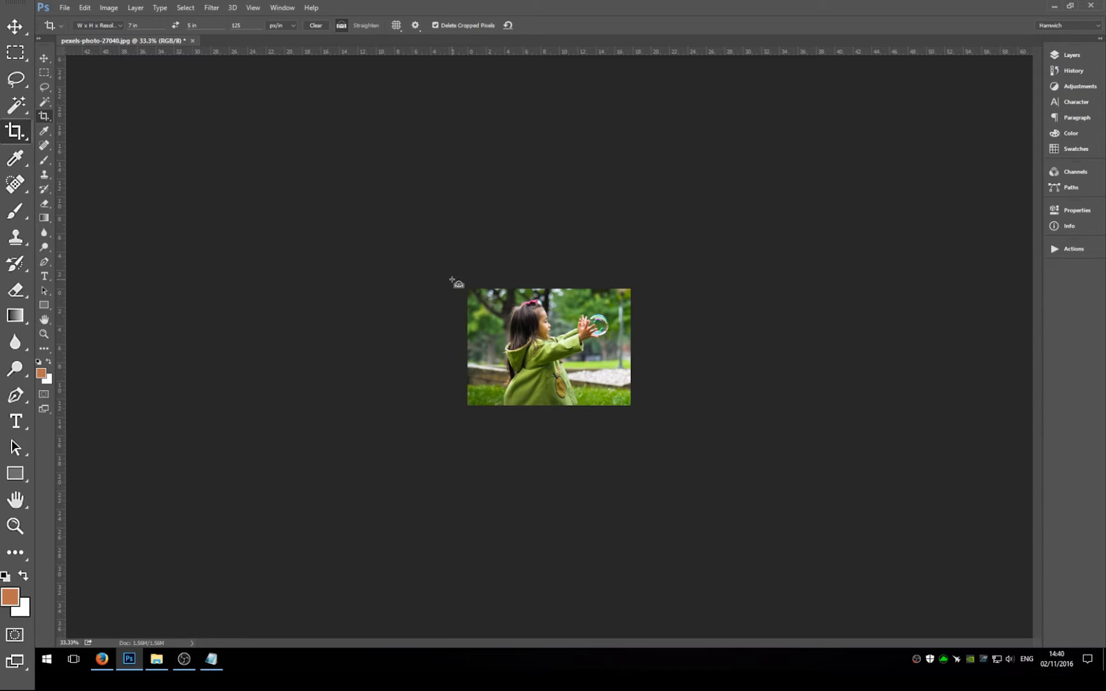
{"action": "key", "text": "ctrl+plus"}
{"action": "key", "text": "ctrl+plus"}
{"action": "key", "text": "ctrl+plus"}
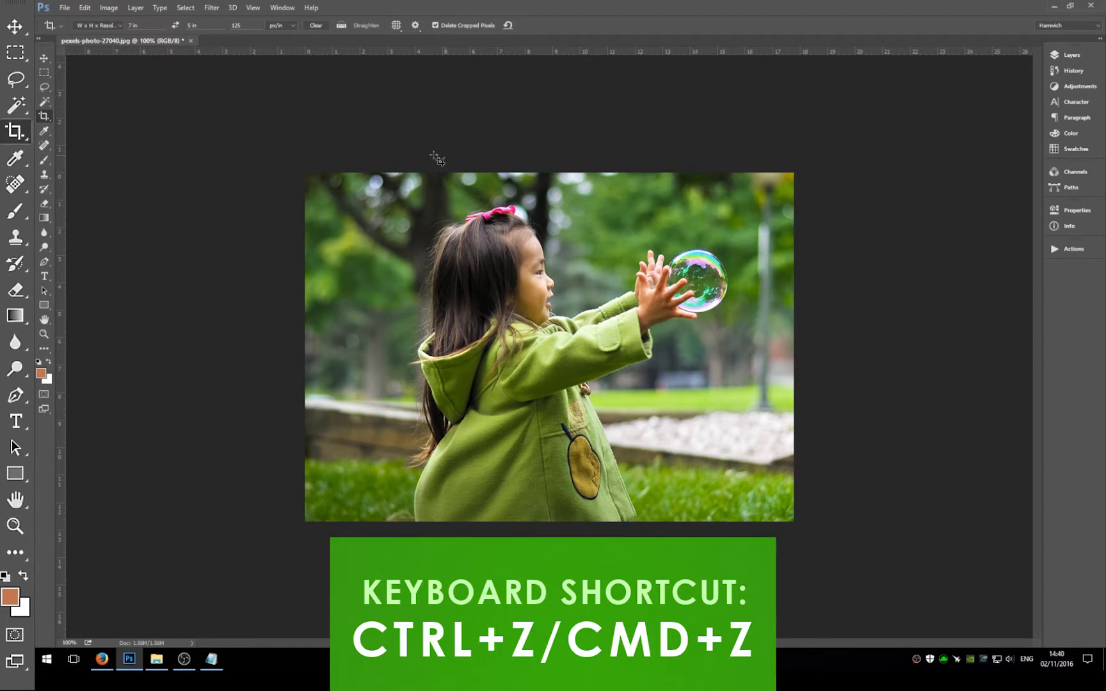
{"action": "key", "text": "ctrl+z"}
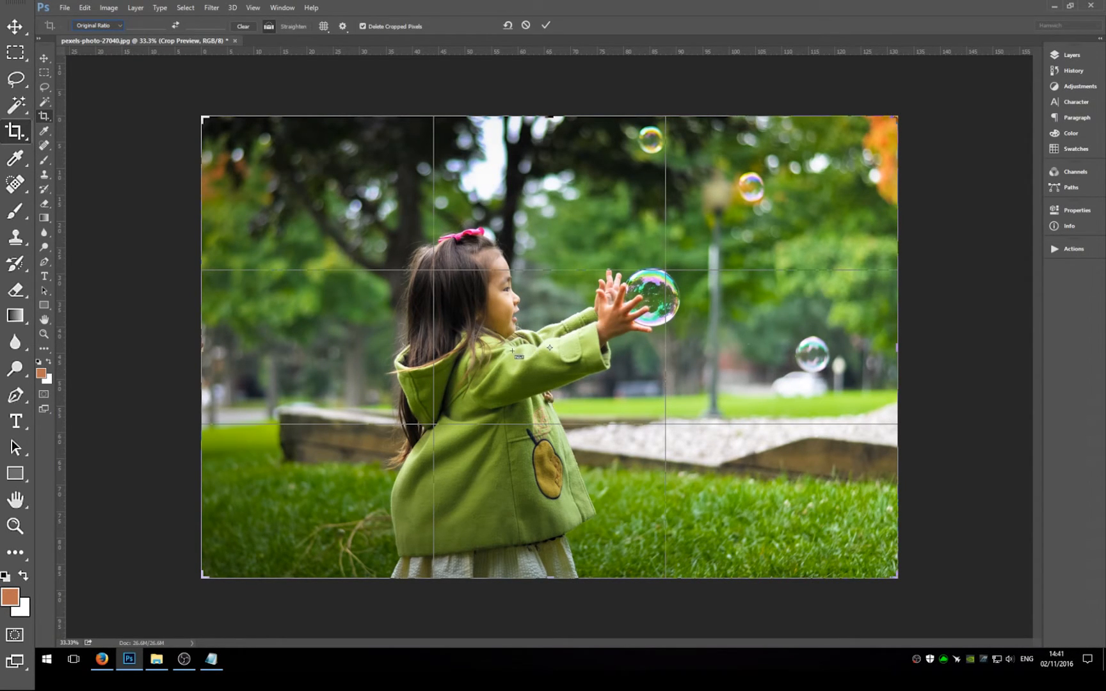
Try straightening the photo at Original Ratio along a diagonal line across the girl, and cancel the crop preview.
{"action": "left_click_drag", "start_coordinate": [701, 288], "coordinate": [380, 398]}
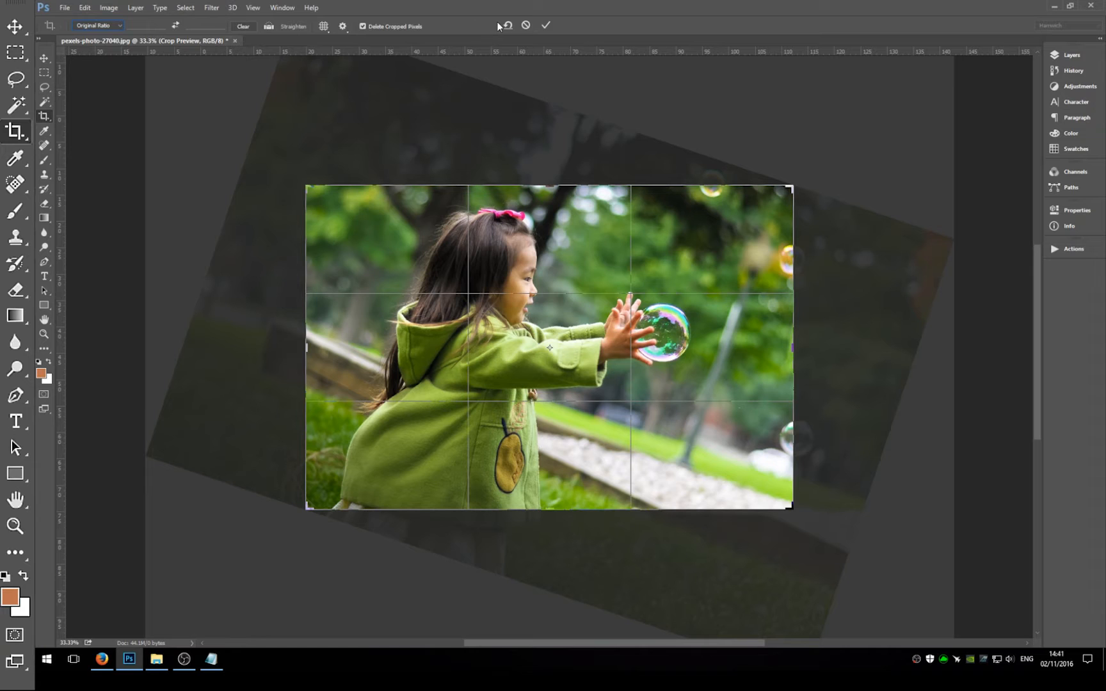
{"action": "left_click", "coordinate": [525, 25]}
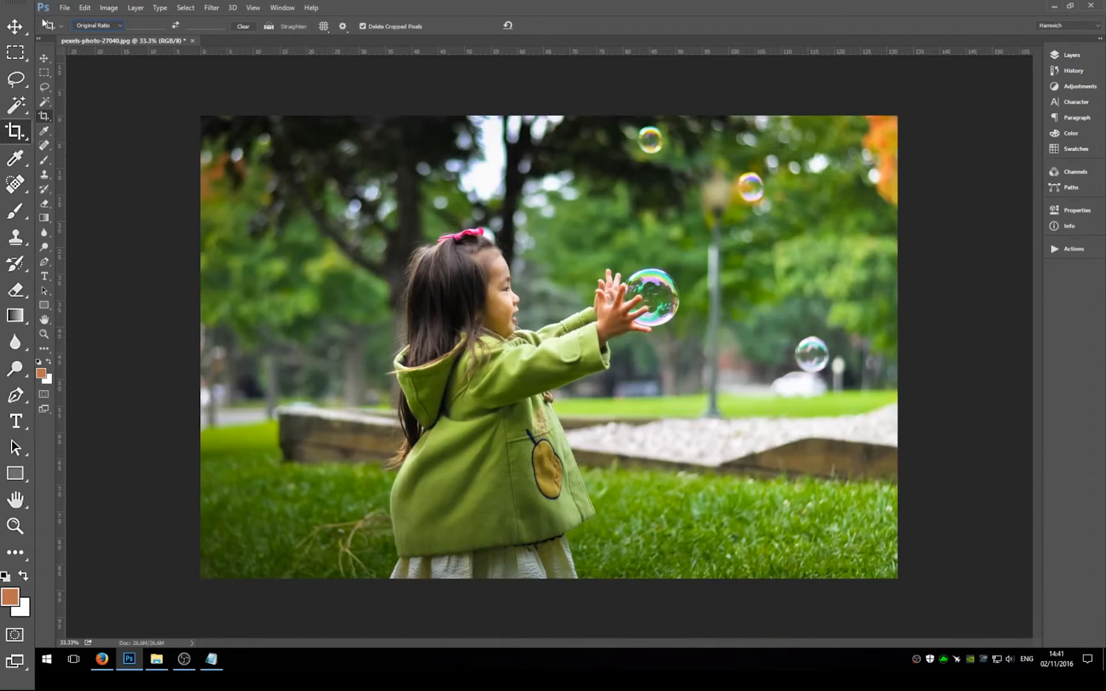
Reactivate the Crop tool and extend the crop frame outward beyond the photo's upper-left corner.
{"action": "left_click", "coordinate": [42, 116]}
{"action": "left_click_drag", "start_coordinate": [198, 111], "coordinate": [168, 91]}
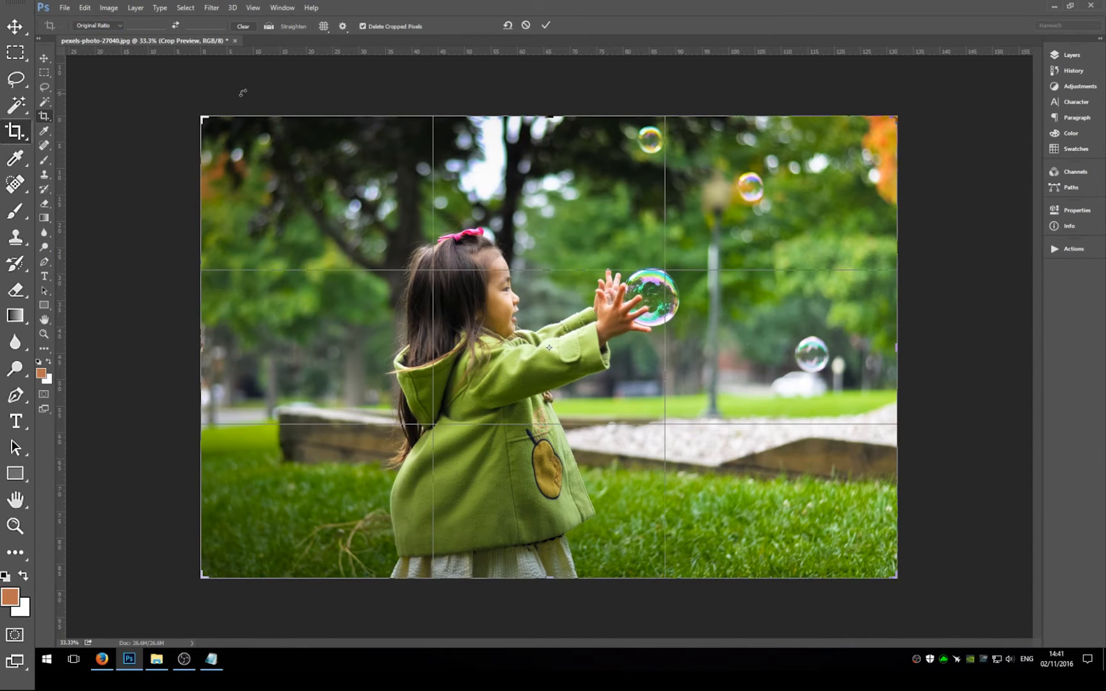